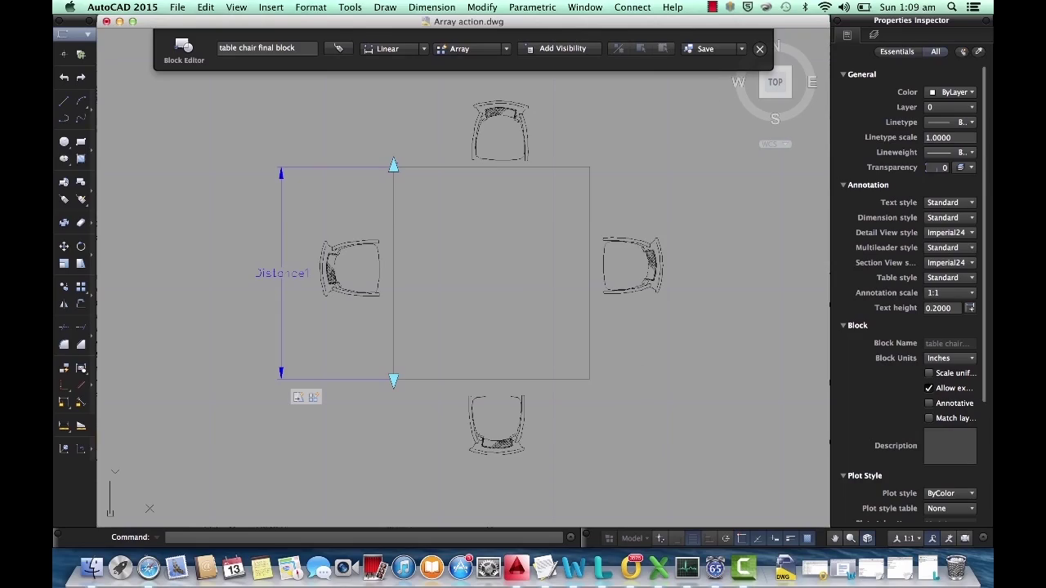
Save the table-and-chairs block's parameter changes, then stretch the table shorter to remove chairs
left_click(696, 48)
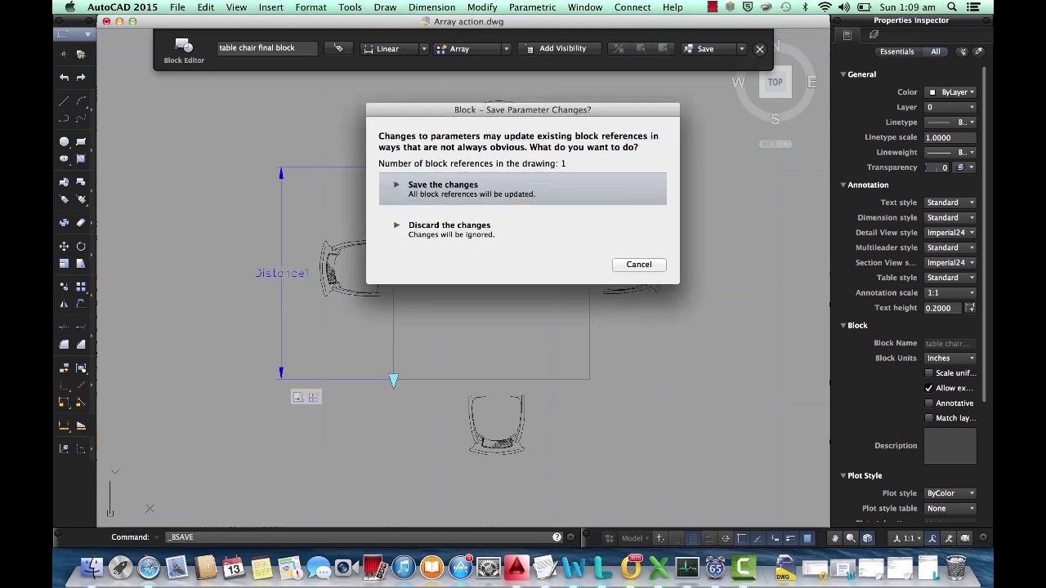
left_click(477, 187)
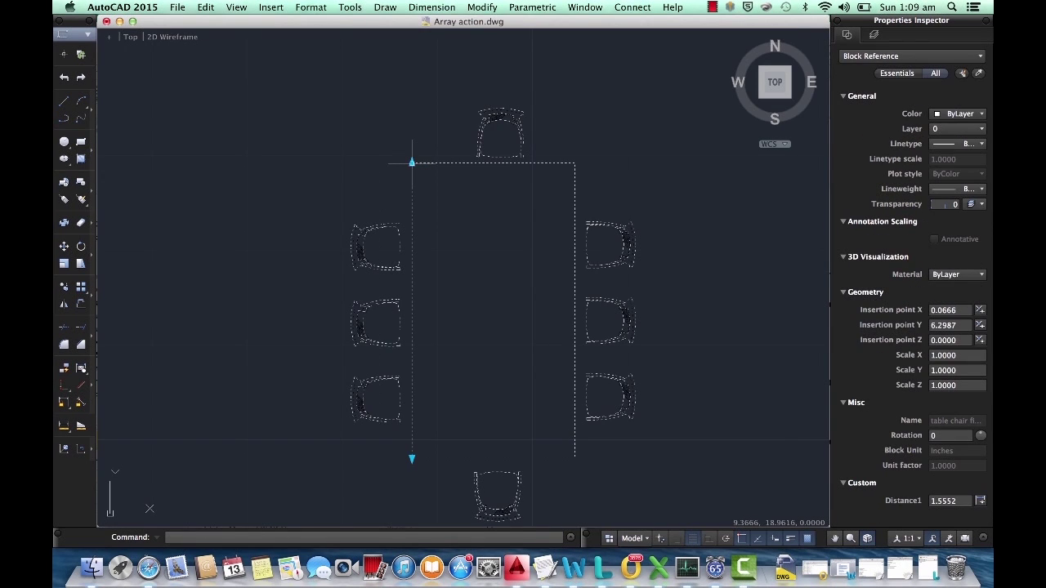
left_click(412, 162)
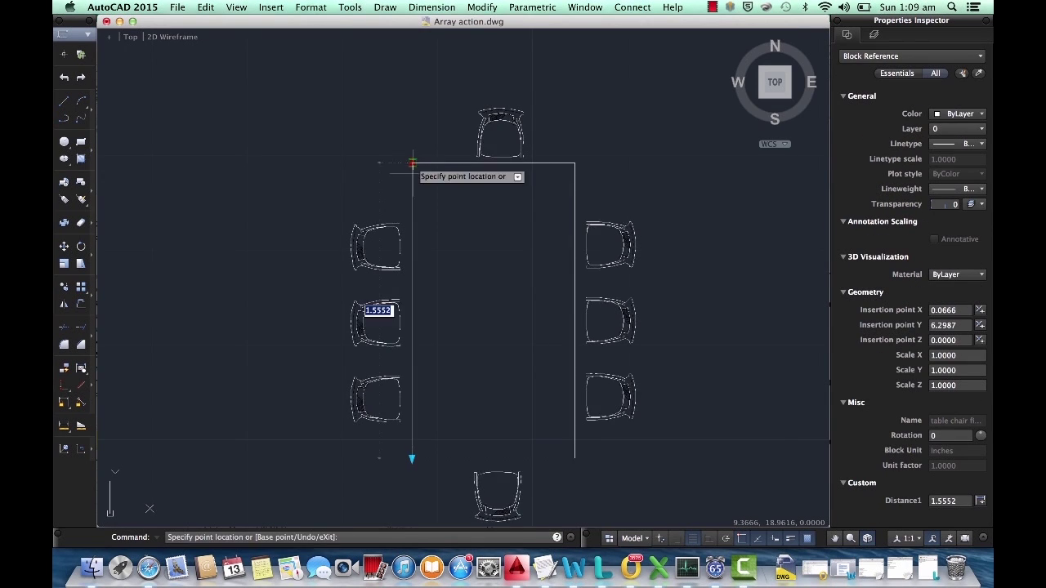
left_click(412, 316)
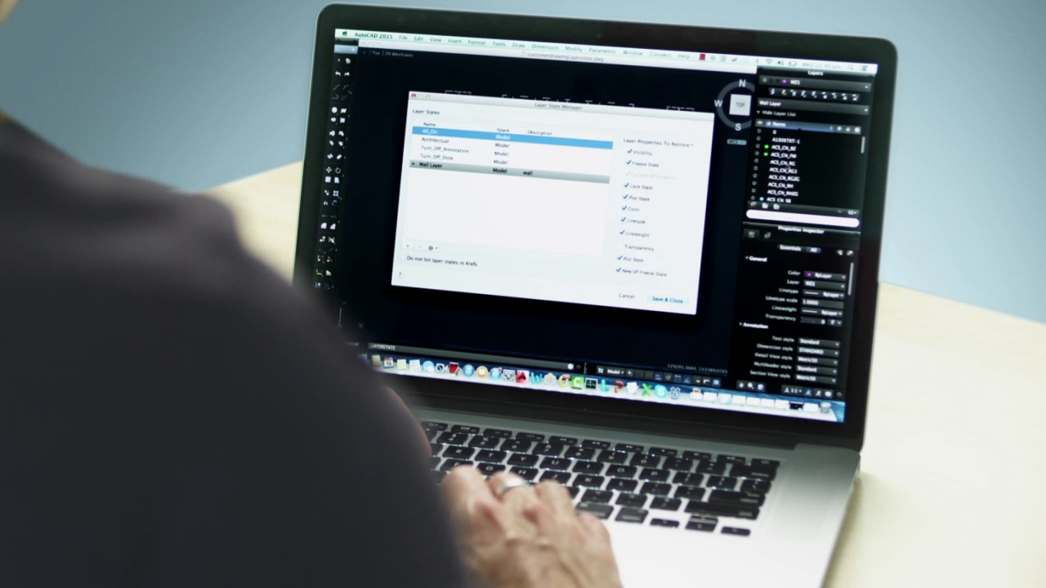
Give wall2 and wall the HIDDEN linetype in Wall Layer, then add a Linetype = BDY2 rule
left_click(432, 248)
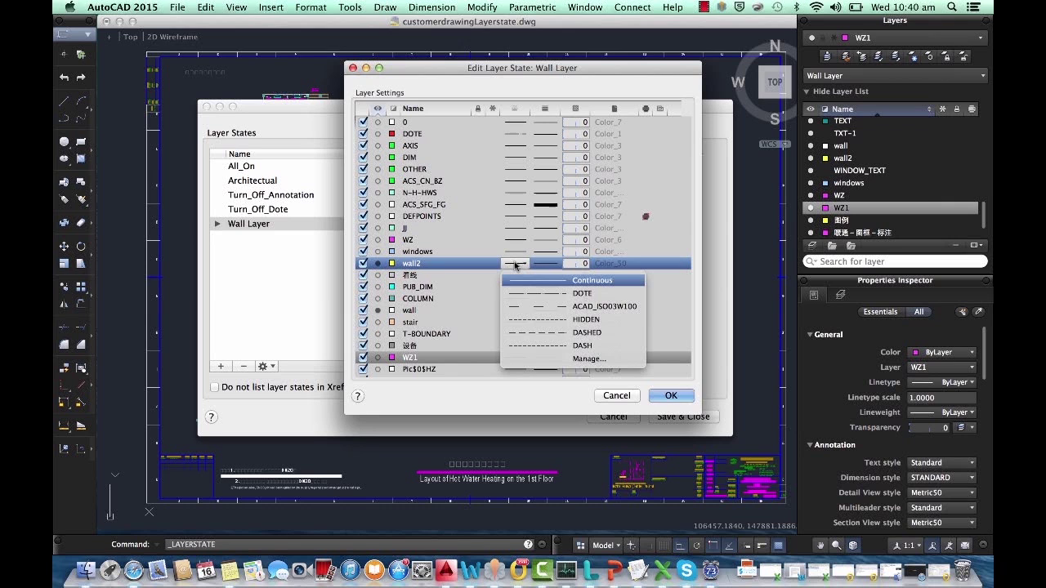
left_click(535, 325)
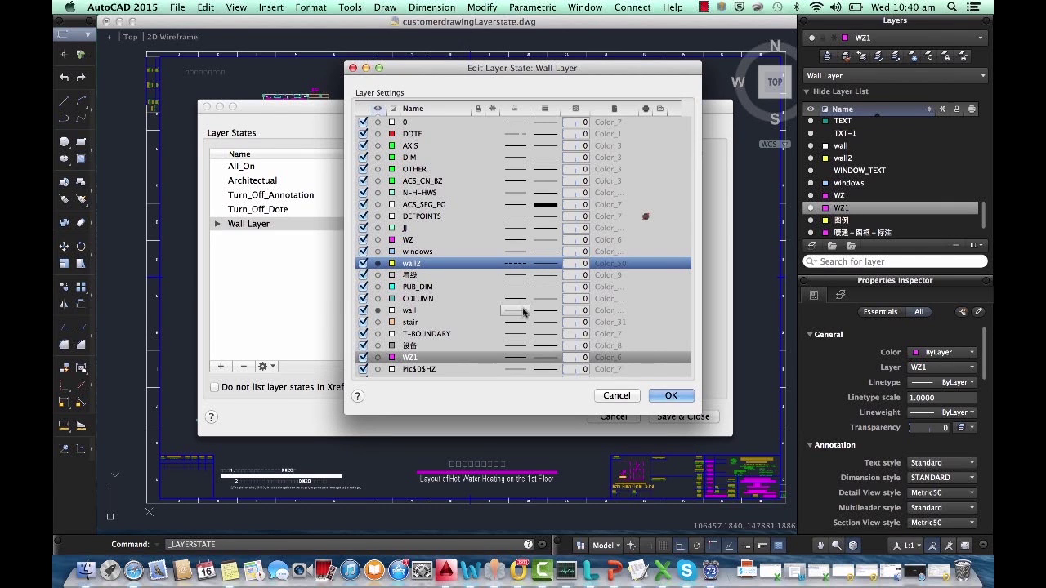
left_click(523, 312)
left_click(538, 369)
left_click(671, 395)
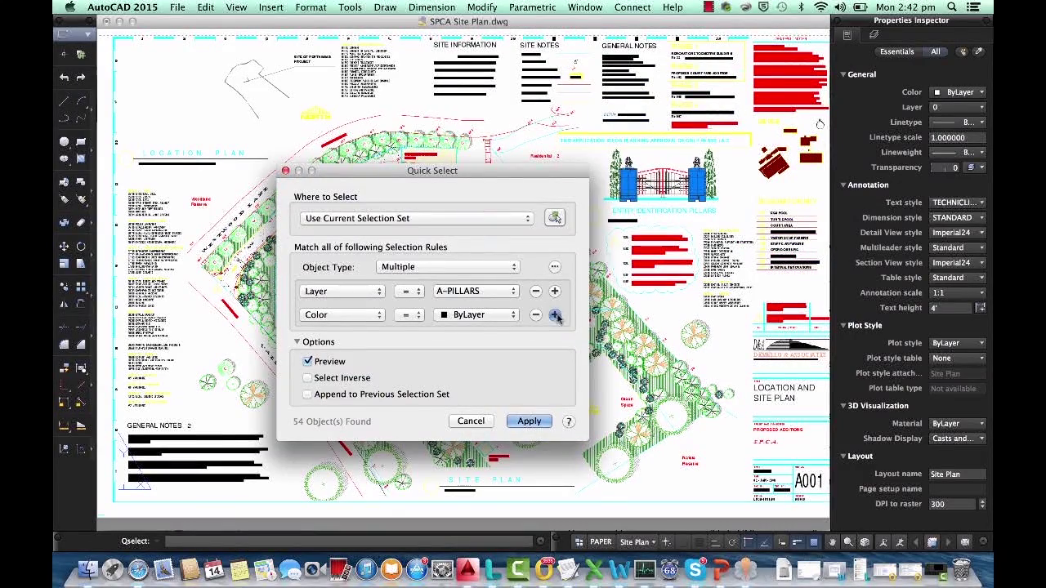
left_click(555, 315)
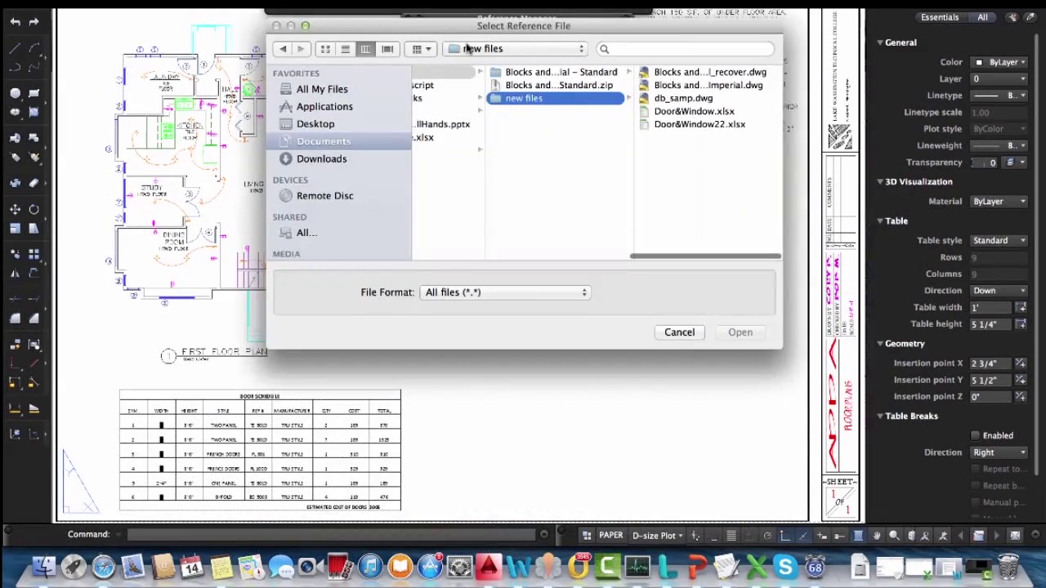
Pick the Door&Window22.xlsx workbook and confirm the new Excel data link for the door schedule
double_click(664, 124)
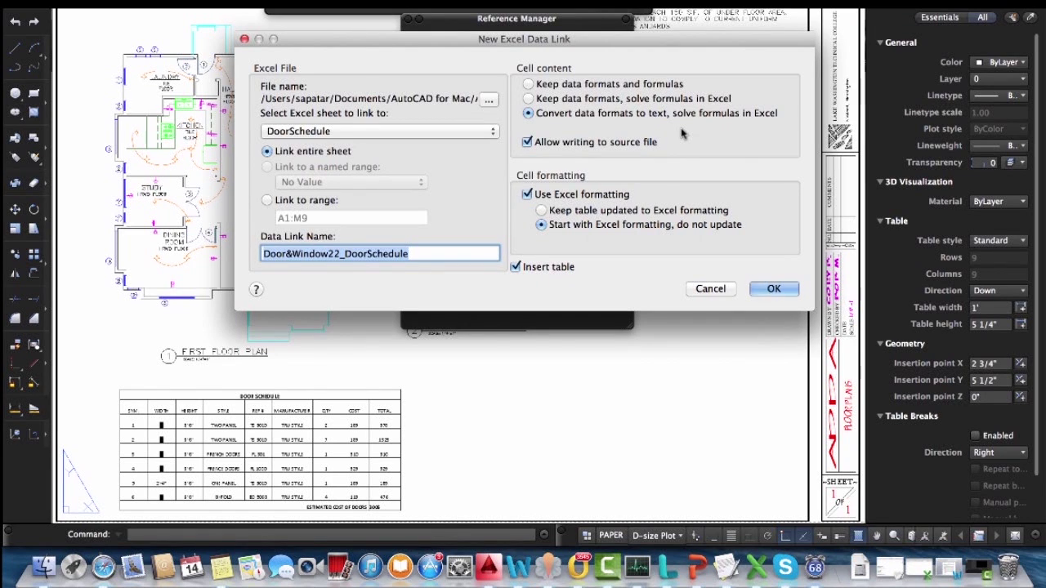
left_click(760, 289)
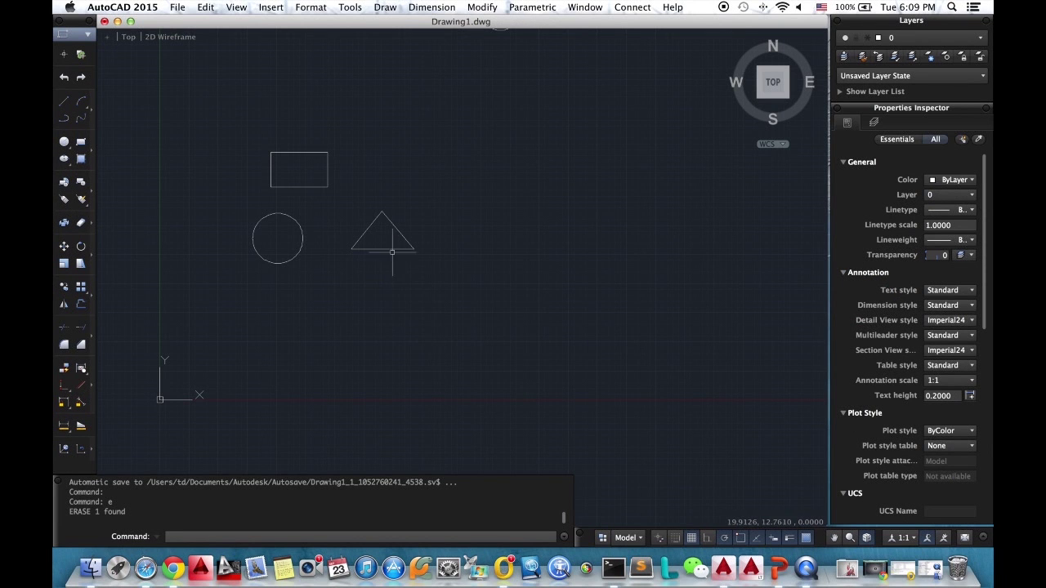
left_click(393, 253)
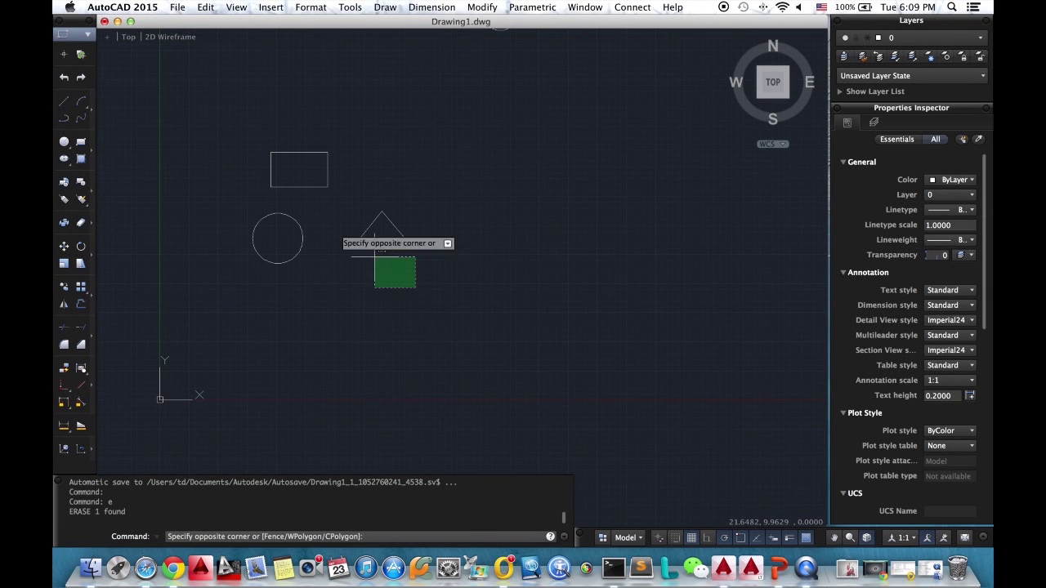
left_click(217, 156)
key("Escape")
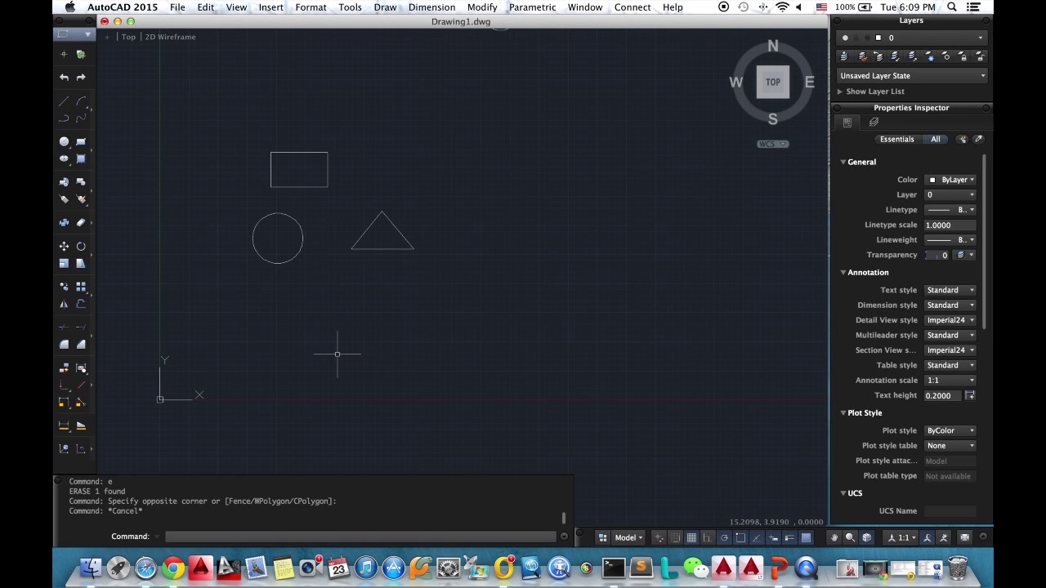